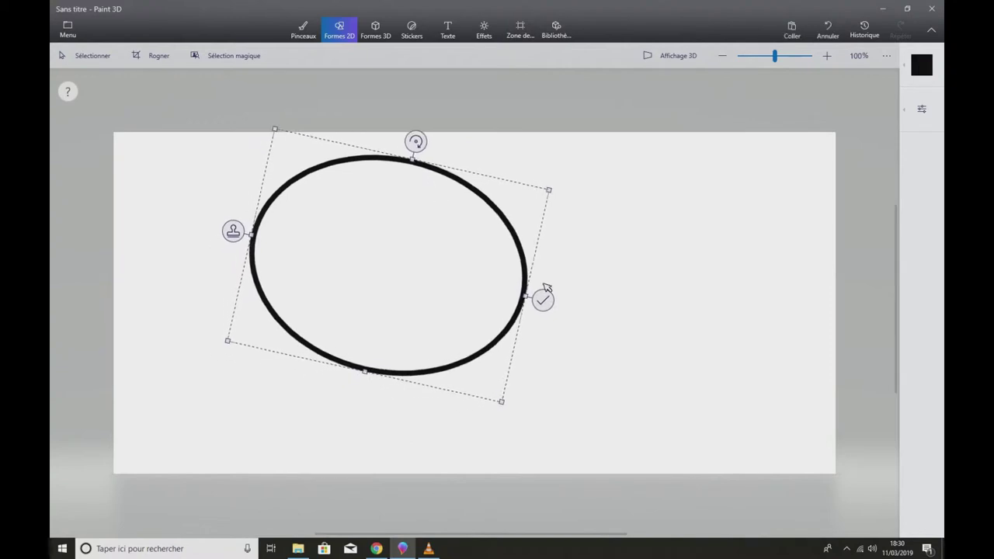
Draw a thin black curve across the tilted ellipse, arching from its left edge to its lower right edge.
left_click(909, 66)
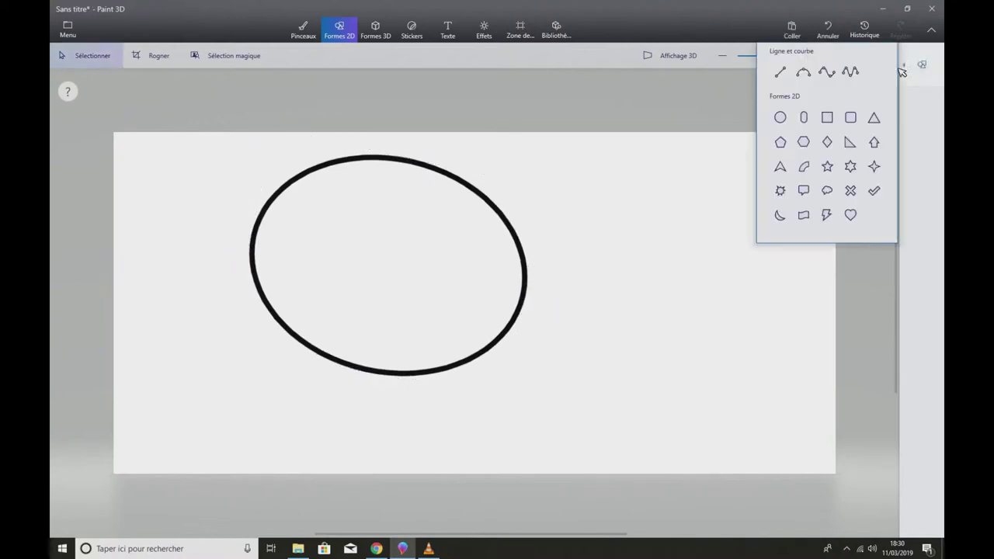
left_click(827, 72)
left_click(804, 72)
mouse_move(491, 355)
left_mouse_down()
mouse_move(287, 153)
mouse_move(255, 230)
mouse_move(520, 299)
left_mouse_up()
left_click_drag(414, 226, 390, 240)
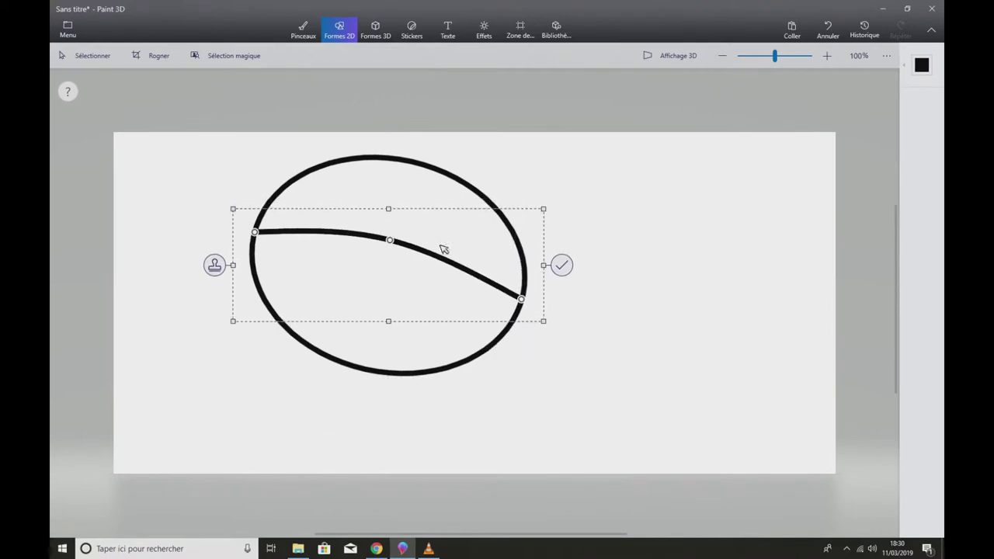
left_click(921, 66)
left_click_drag(782, 125, 777, 125)
left_click(564, 265)
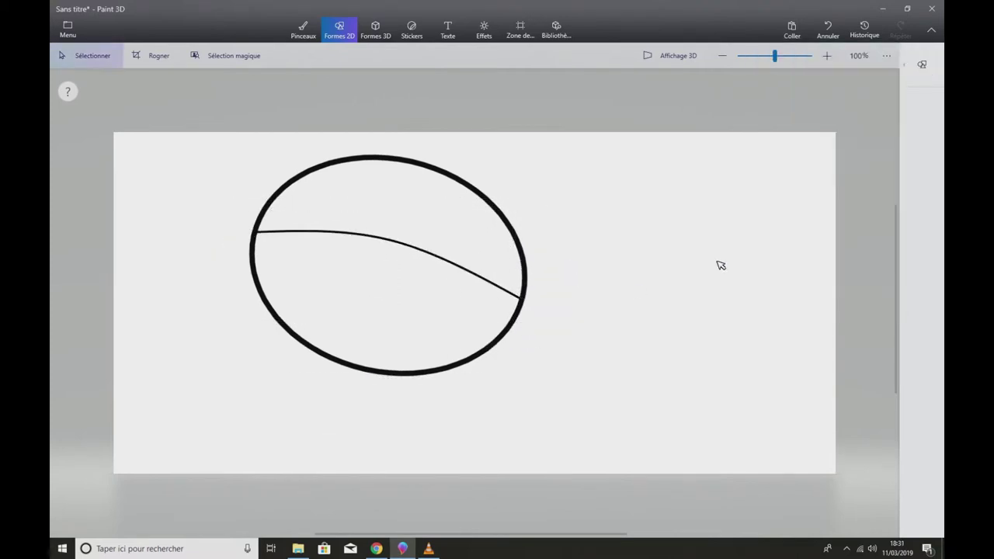
Spray the whole ellipse red with a wide spray can brush, overlapping its outline.
left_click(920, 65)
left_click(784, 121)
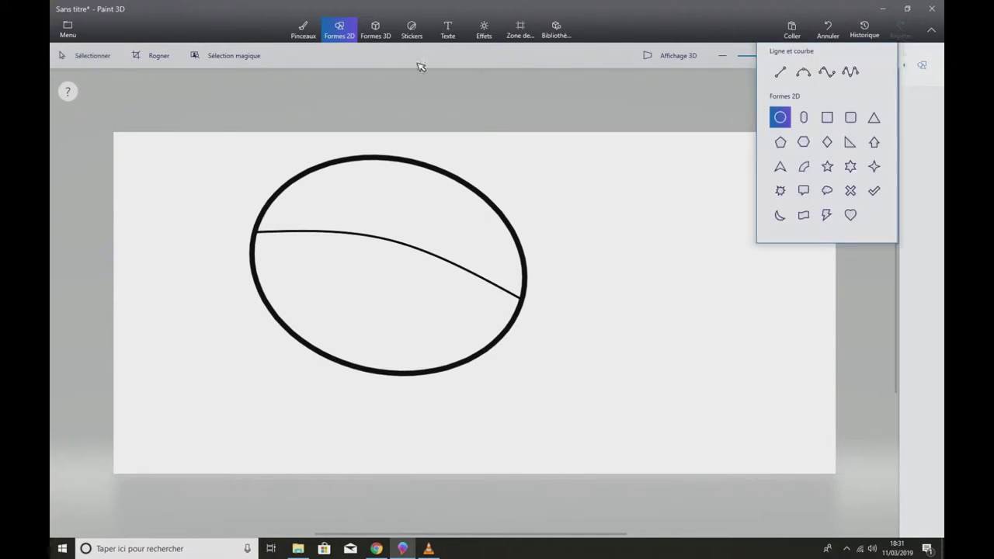
left_click(303, 30)
left_click(922, 66)
left_click(854, 89)
left_click(922, 111)
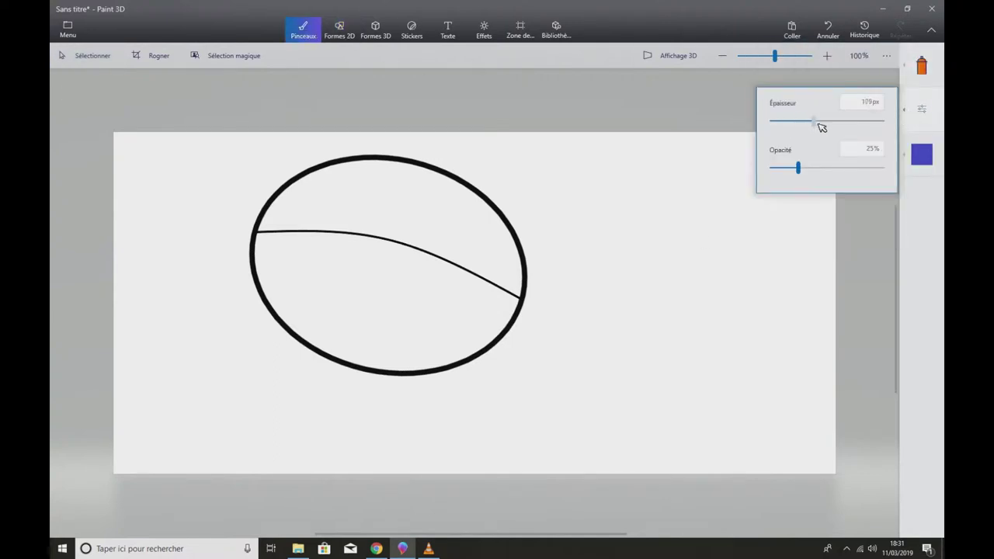
left_click(922, 153)
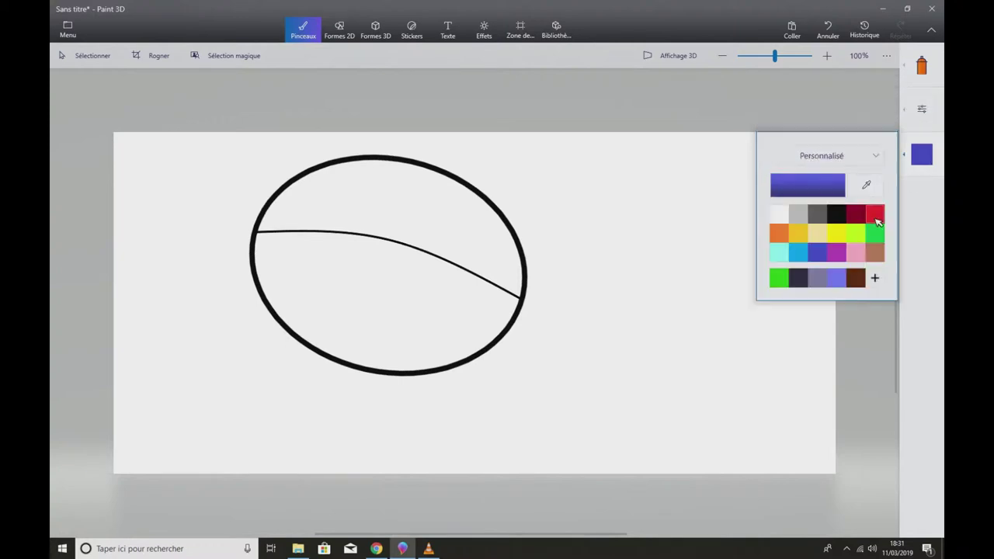
left_click(907, 111)
mouse_move(511, 292)
left_mouse_down()
mouse_move(491, 333)
mouse_move(427, 288)
left_mouse_up()
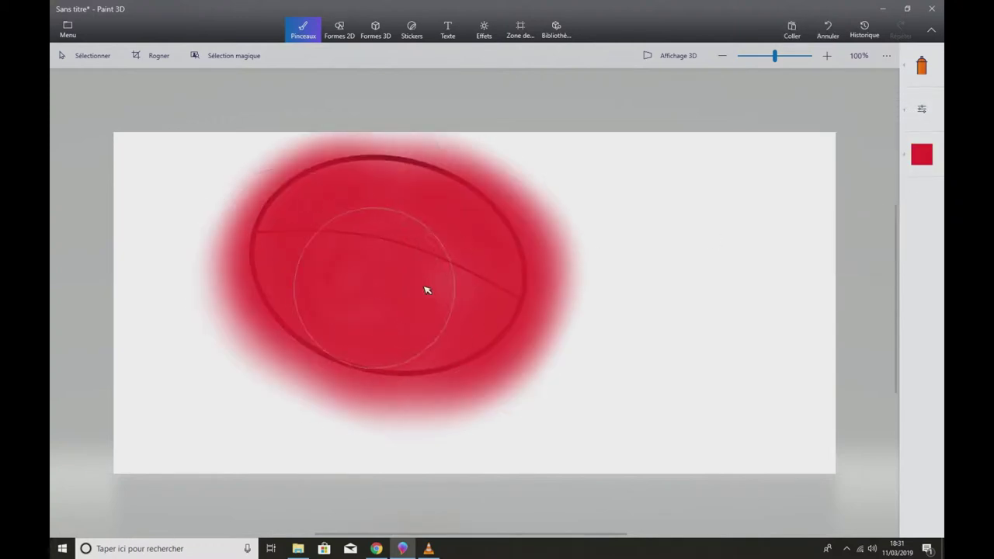
Shade the upper and left edges of the red body with black spray paint at 5% opacity.
left_click(911, 156)
left_click(835, 214)
left_click_drag(541, 262, 497, 215)
key("ctrl+z")
left_click(914, 110)
left_click_drag(884, 168, 775, 167)
mouse_move(559, 194)
left_mouse_down()
mouse_move(389, 166)
mouse_move(256, 195)
mouse_move(259, 318)
mouse_move(253, 249)
mouse_move(401, 148)
mouse_move(494, 158)
mouse_move(464, 142)
mouse_move(559, 187)
left_mouse_up()
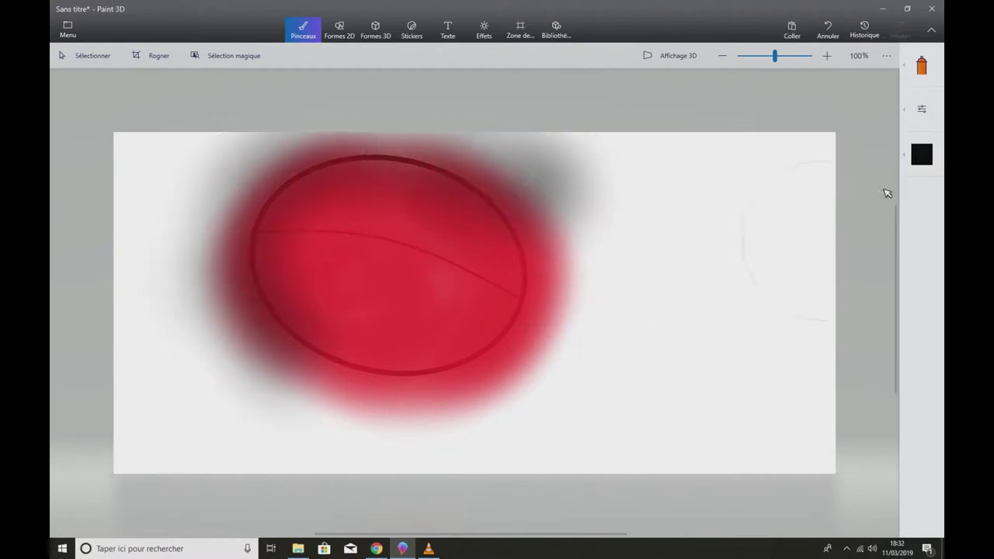
Spray a soft white highlight just right of the red body's centre using a smaller spray can brush.
left_click(922, 154)
left_click(872, 212)
left_click(922, 154)
left_click(779, 214)
mouse_move(423, 281)
left_mouse_down()
mouse_move(398, 262)
mouse_move(435, 285)
mouse_move(464, 282)
mouse_move(452, 280)
mouse_move(470, 257)
mouse_move(437, 274)
left_mouse_up()
left_click(921, 109)
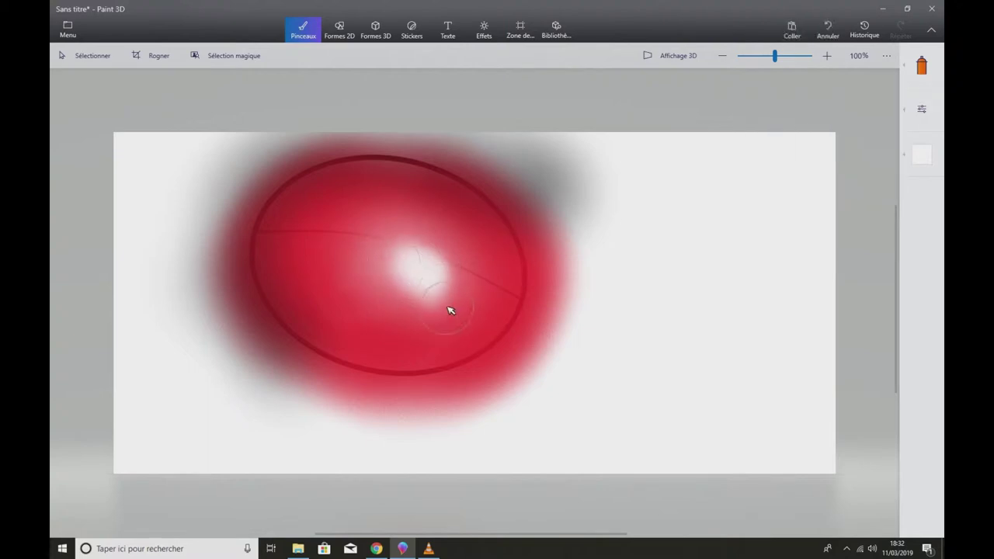
left_click(922, 109)
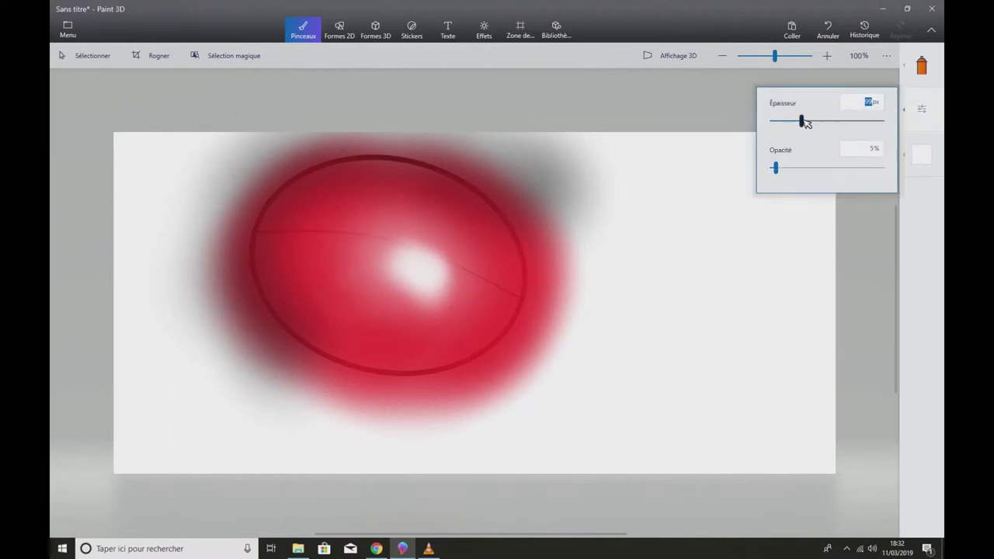
left_click(917, 157)
Draw a small circle with solid black fill and outline near the centre of the red body.
left_click(346, 29)
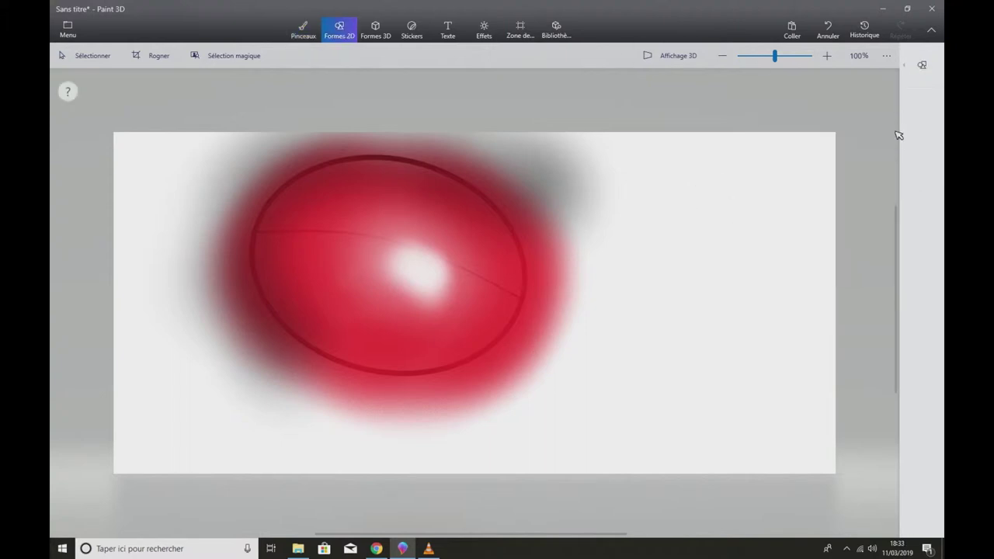
left_click(922, 67)
mouse_move(353, 257)
left_mouse_down()
mouse_move(381, 288)
mouse_move(364, 275)
left_mouse_up()
left_click(922, 65)
left_click(779, 81)
left_click(792, 123)
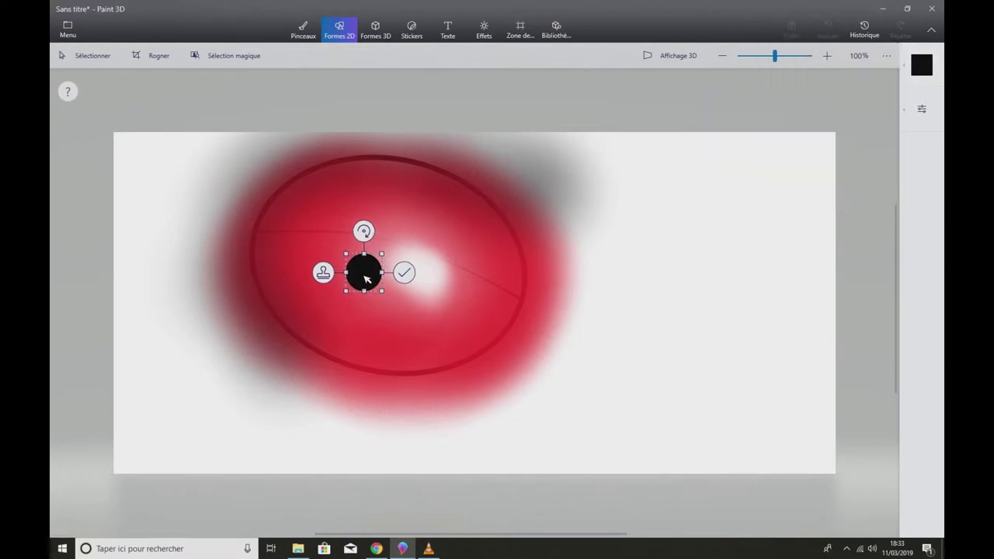
Duplicate the black spot, place the copy above the original, and tilt and flatten it slightly.
key("ctrl+c")
key("ctrl+v")
left_click_drag(476, 303, 409, 204)
left_click_drag(386, 170, 396, 168)
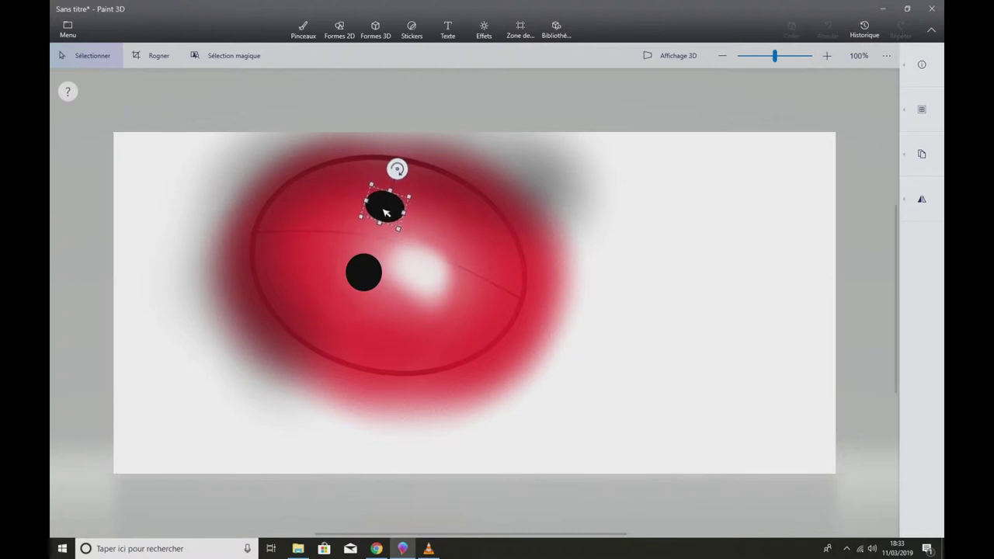
left_click_drag(383, 226, 375, 206)
left_click(485, 255)
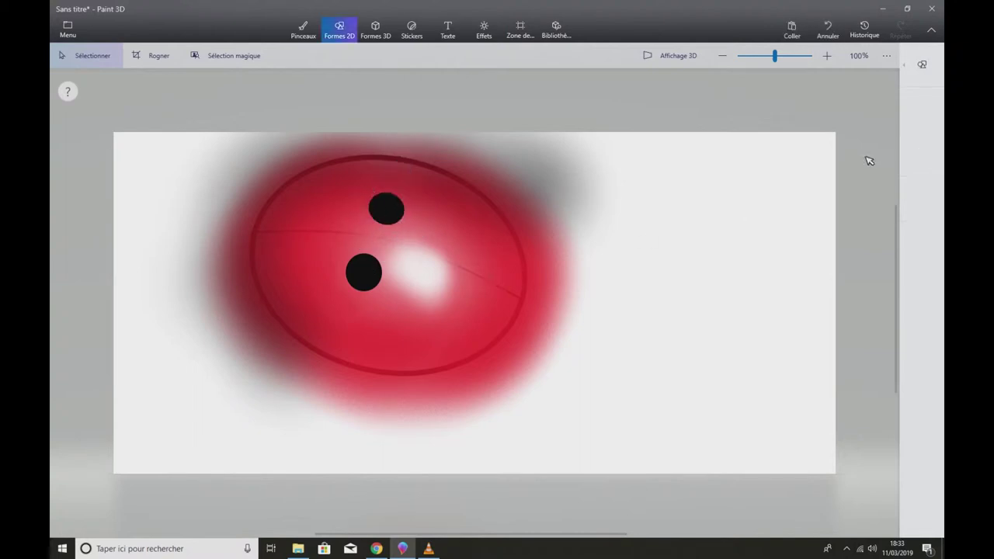
Draw a solid black oval spot near the lower edge of the red body.
left_click(919, 67)
left_click(780, 118)
left_click_drag(406, 327, 448, 360)
Duplicate the lower oval spot, place the copy near the body's left edge and rotate it to follow the curve.
key("ctrl+c")
key("ctrl+v")
left_click_drag(466, 306, 294, 296)
left_click_drag(305, 255, 328, 263)
left_click_drag(303, 299, 296, 299)
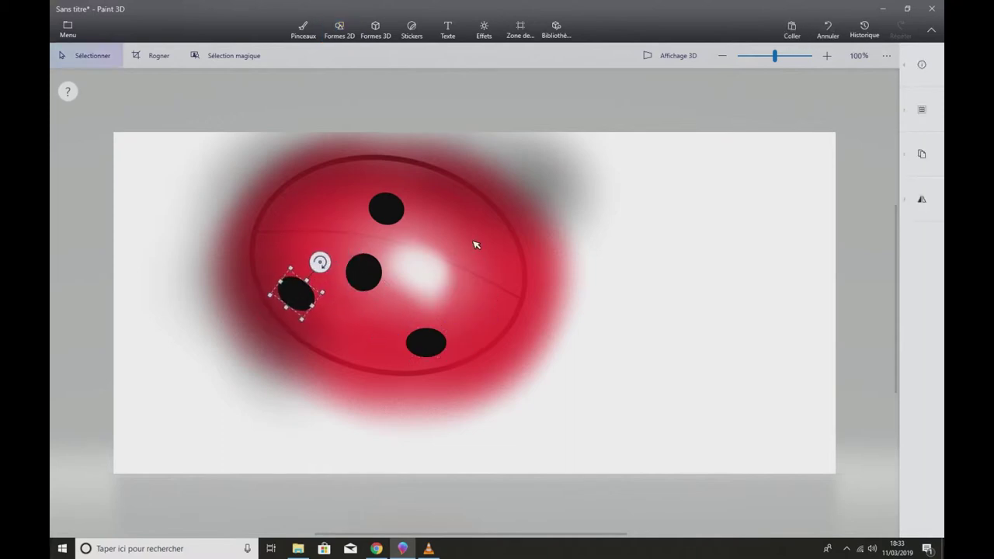
Draw a small black oval spot at the body's upper right edge and rotate it to follow the outline.
left_click(339, 30)
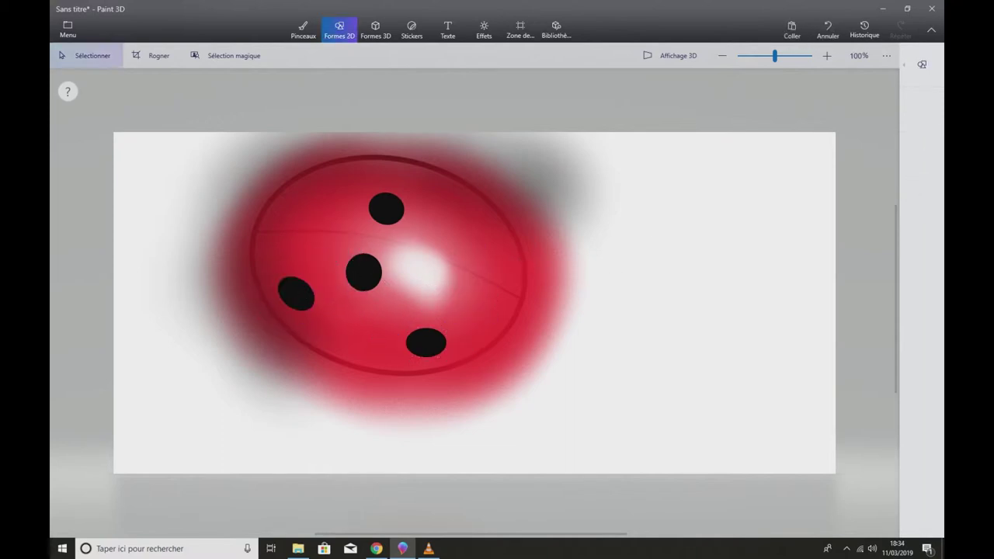
left_click_drag(453, 191, 475, 207)
left_click_drag(465, 165, 488, 166)
left_click_drag(472, 204, 472, 200)
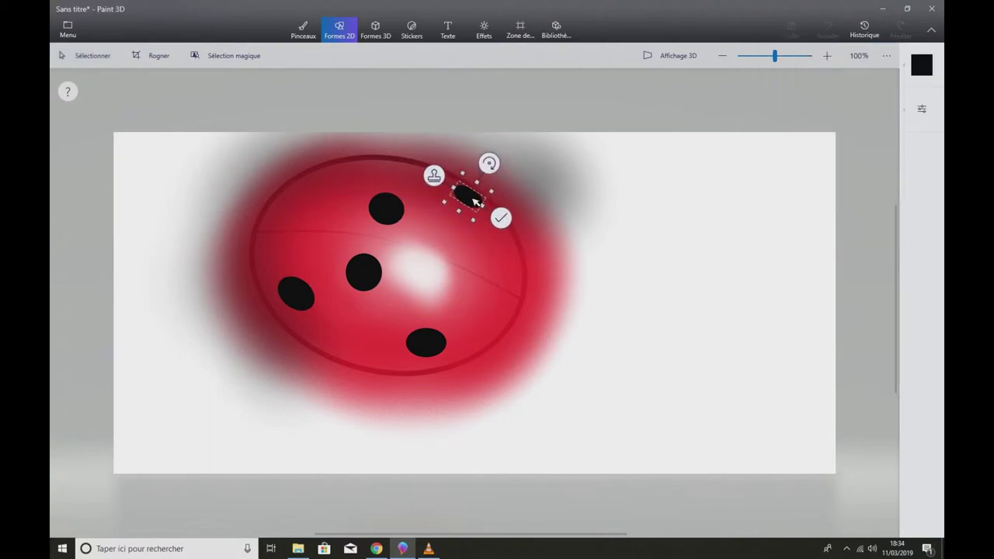
left_click(505, 221)
Draw a small black oval spot at the body's upper left edge.
left_click(917, 66)
left_click(780, 117)
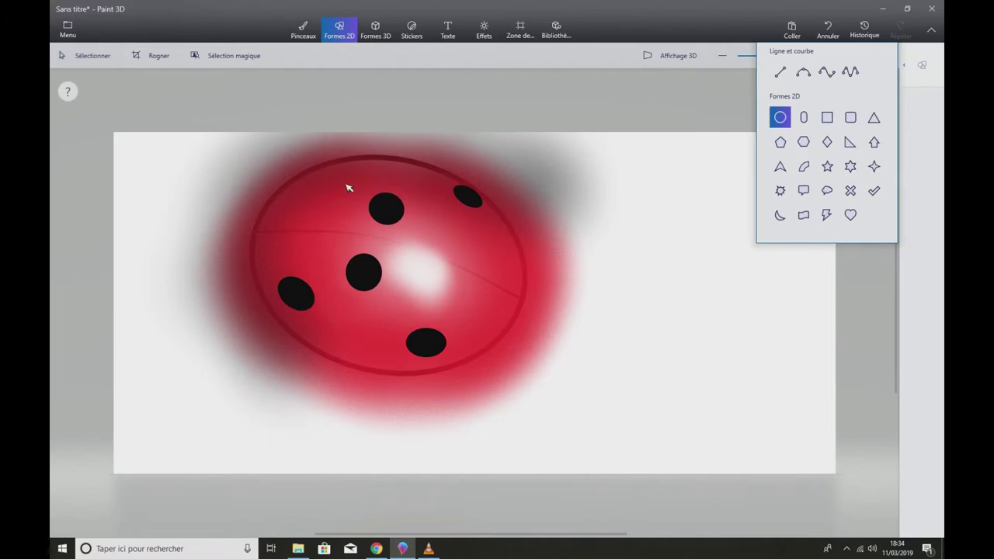
left_click_drag(302, 174, 330, 194)
mouse_move(318, 142)
left_mouse_down()
mouse_move(337, 129)
mouse_move(315, 139)
left_mouse_up()
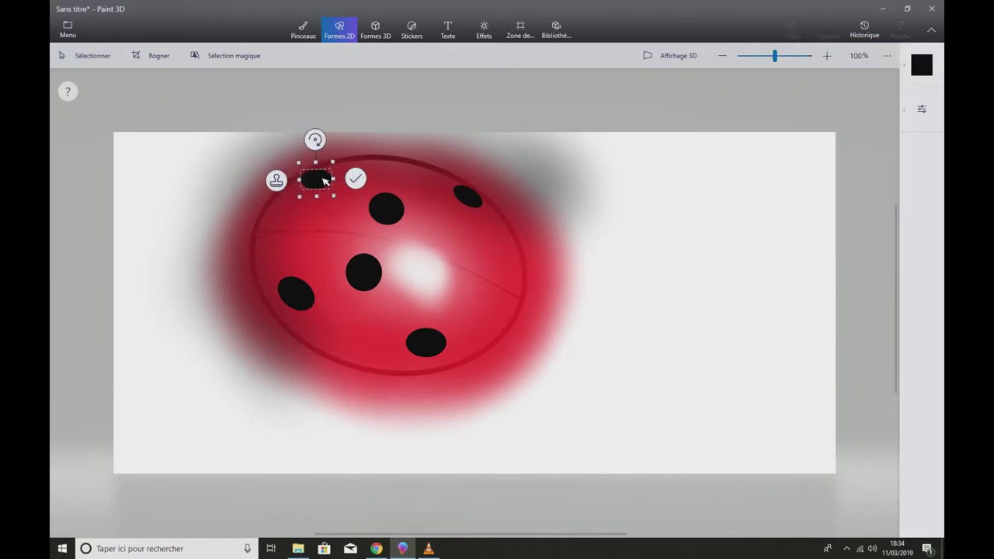
left_click(382, 204)
Draw a large ellipse over the body with no fill and a thicker solid black outline.
left_click(922, 65)
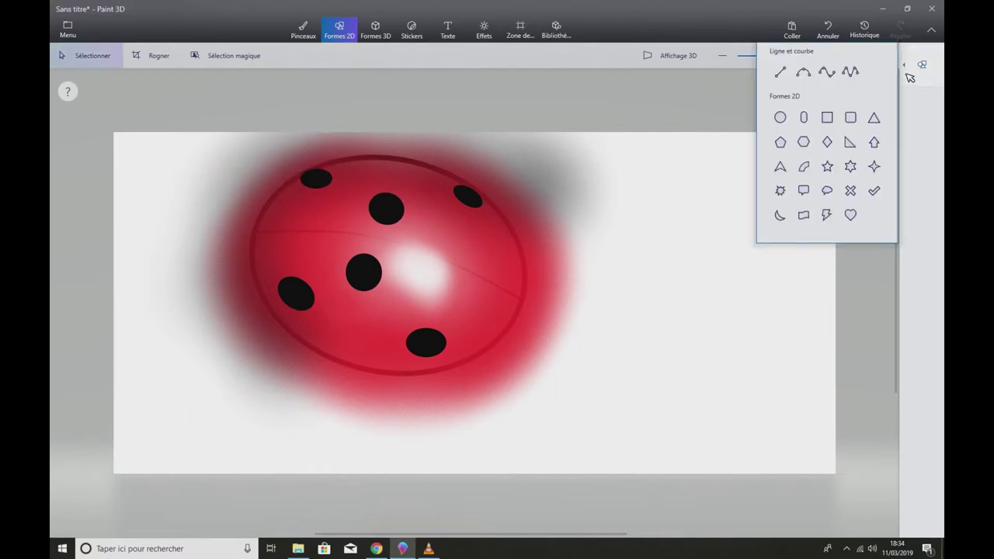
left_click(780, 117)
left_click_drag(227, 153, 531, 383)
left_click(922, 65)
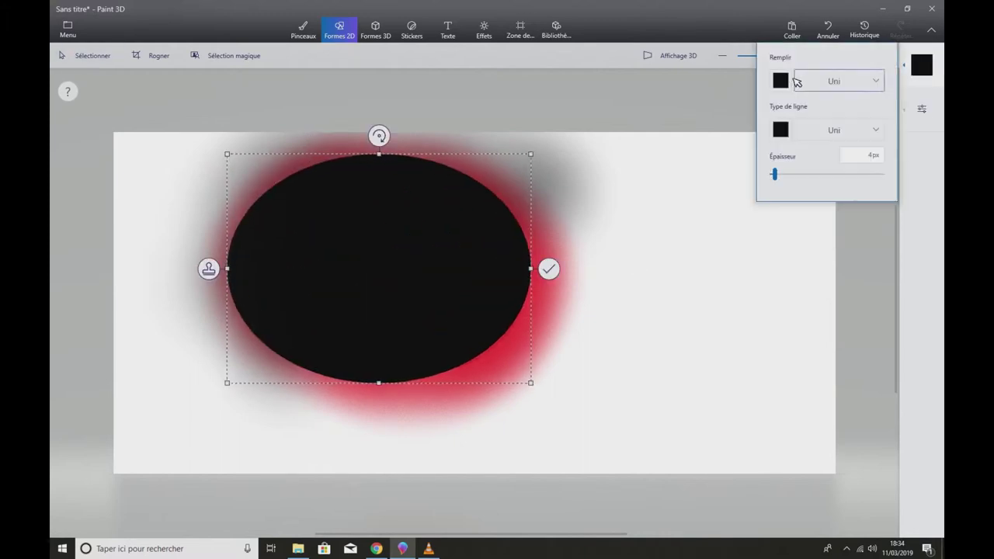
left_click(851, 81)
left_click(832, 61)
left_click(788, 172)
Rotate, move and resize the outline ellipse until it matches the original body outline.
left_click_drag(379, 136, 409, 136)
left_click_drag(490, 242, 487, 245)
left_click_drag(368, 381, 370, 375)
left_click_drag(236, 240, 249, 244)
left_click_drag(376, 378, 381, 373)
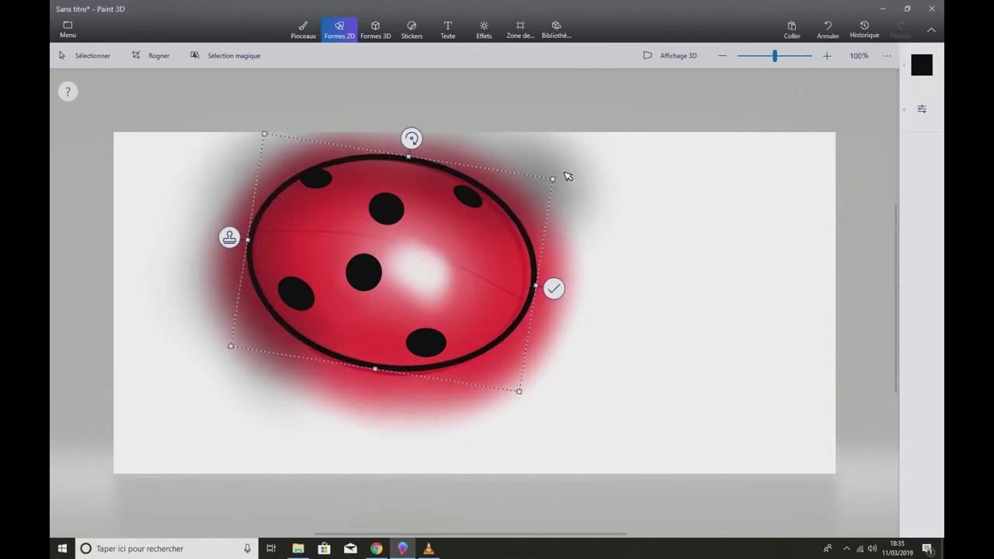
left_click_drag(552, 179, 548, 184)
left_click_drag(408, 141, 414, 143)
left_click_drag(404, 187, 402, 185)
left_click_drag(247, 234, 252, 235)
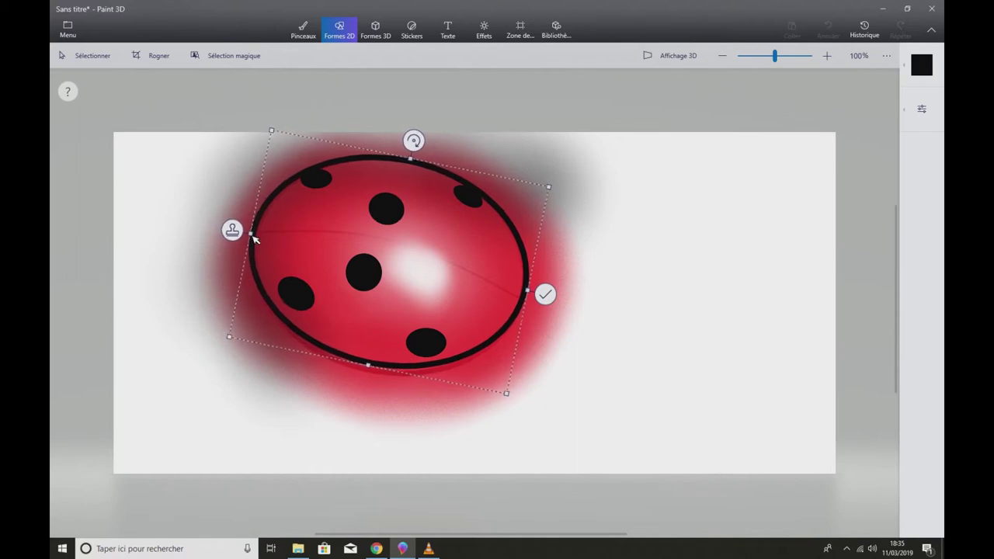
left_click_drag(369, 366, 371, 377)
left_click(588, 320)
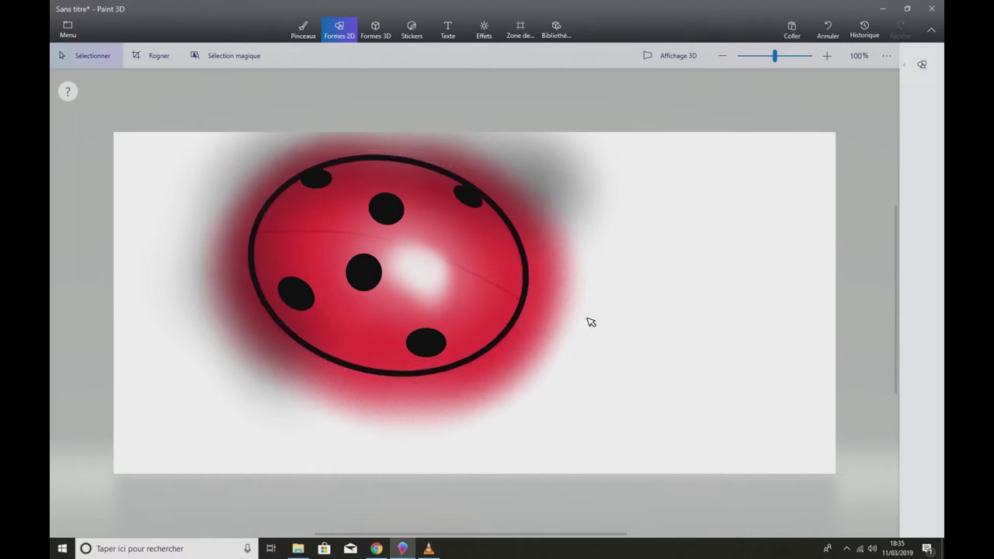
Draw an unfilled black circle beside the body and greatly increase its outline thickness.
left_click(920, 66)
left_click(781, 119)
left_click(648, 252)
left_click(922, 109)
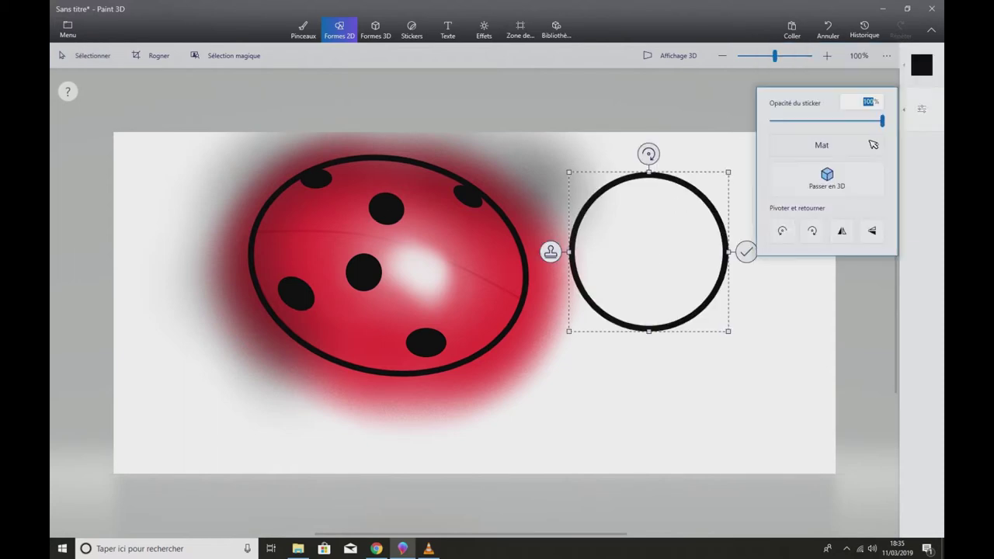
left_click(925, 68)
left_click_drag(784, 173, 847, 181)
Move, stretch and rotate the thick black ring so its inner edge frames the red body.
left_click_drag(675, 271, 374, 257)
left_click_drag(427, 238, 586, 238)
left_click_drag(427, 140, 459, 145)
left_click_drag(512, 203, 459, 228)
left_click_drag(406, 172, 395, 169)
left_click_drag(533, 301, 559, 305)
left_click_drag(409, 195, 426, 129)
left_click_drag(370, 345, 359, 405)
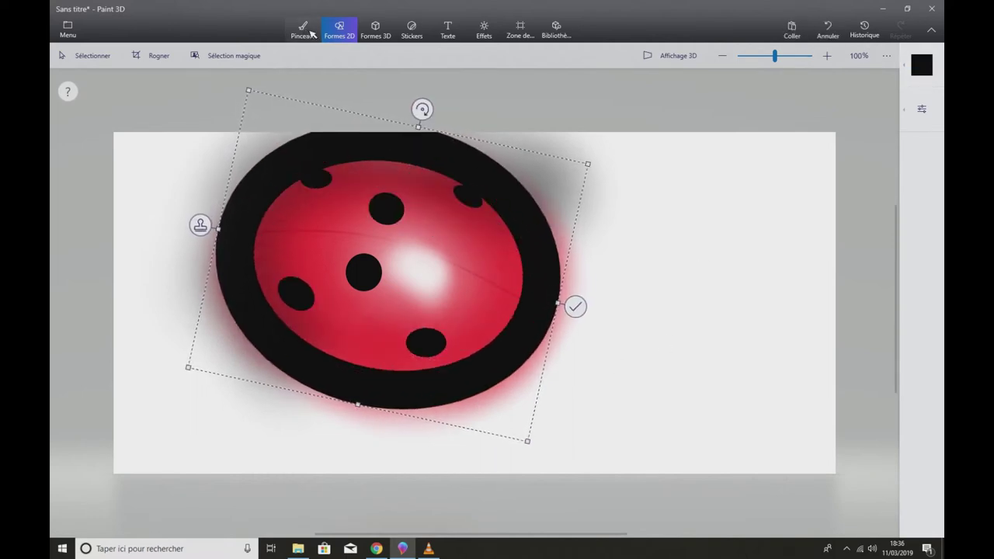
Erase the paint overspray and outer part of the black ring with a 200 px eraser.
left_click(310, 31)
left_click(925, 66)
left_click(804, 90)
left_click(917, 116)
mouse_move(515, 144)
left_mouse_down()
mouse_move(596, 249)
mouse_move(571, 369)
mouse_move(485, 418)
mouse_move(397, 433)
mouse_move(295, 408)
mouse_move(235, 357)
mouse_move(203, 307)
mouse_move(197, 208)
mouse_move(276, 128)
left_mouse_up()
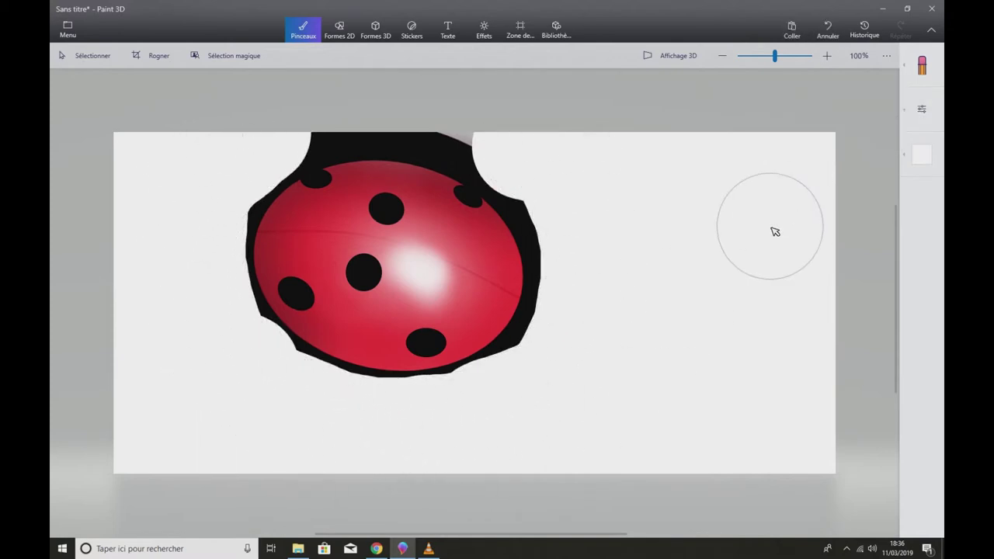
Move the ladybird body down on the canvas and delete the leftover piece above it.
left_click(92, 56)
left_click_drag(209, 152, 584, 418)
left_click_drag(470, 256, 472, 294)
left_click(559, 173)
left_click_drag(560, 173, 301, 132)
key("Delete")
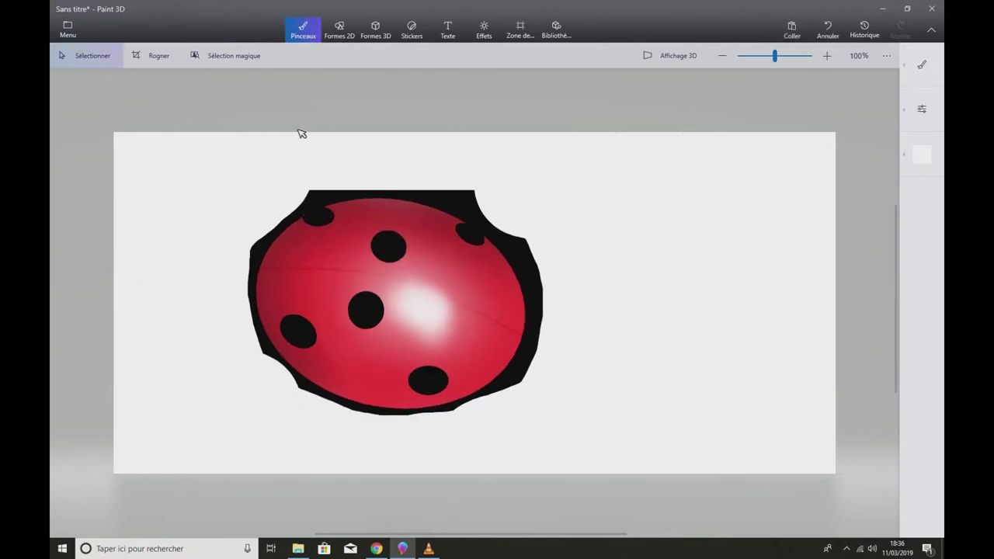
Draw an unfilled ellipse with a thick outline around the body and recolour the outline white.
left_click(922, 110)
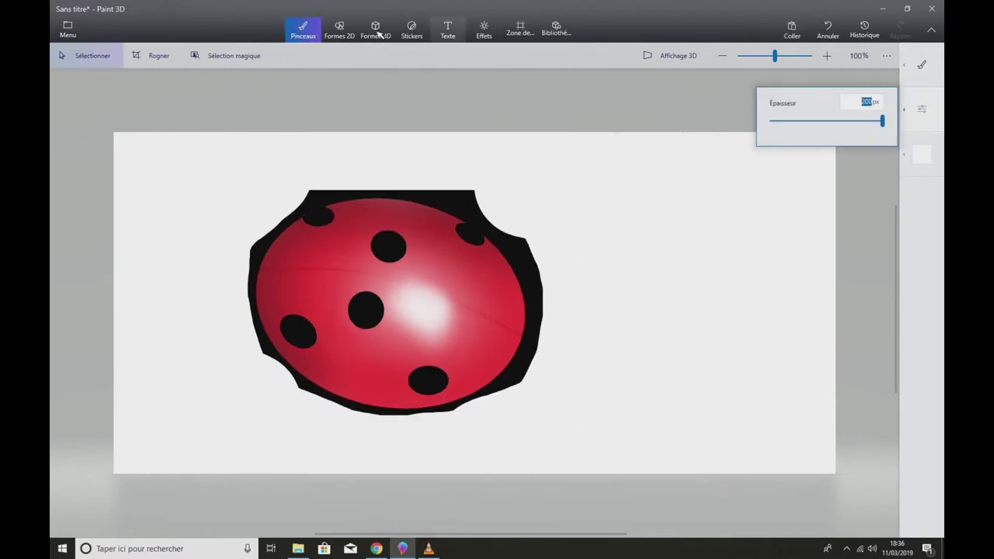
left_click(339, 30)
left_click(935, 82)
left_click_drag(235, 173, 643, 457)
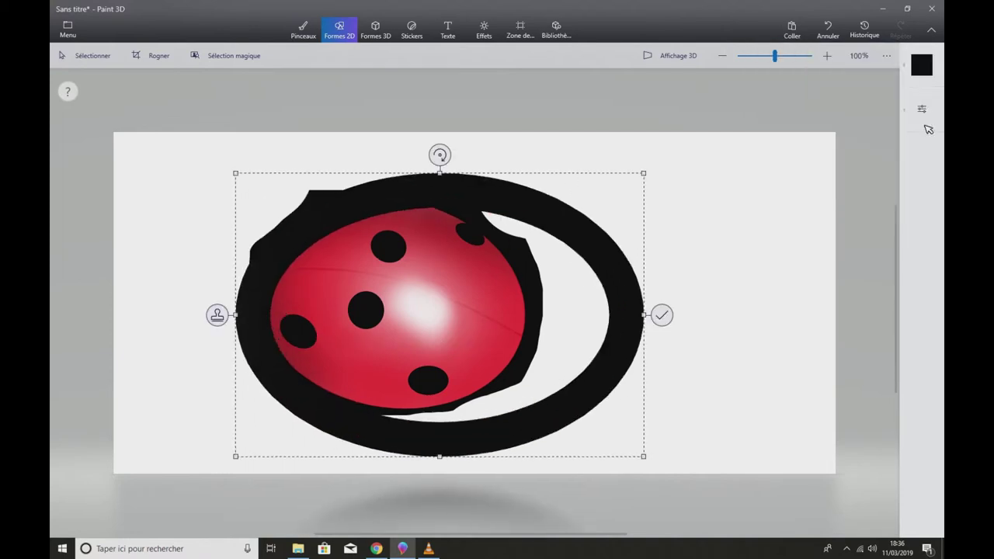
left_click(781, 130)
left_click(713, 136)
Move, resize and rotate the white ring so it covers the remaining black border around the red body.
left_click_drag(613, 305, 565, 291)
left_click_drag(393, 142, 417, 169)
left_click_drag(191, 268, 224, 277)
left_click_drag(432, 169, 433, 162)
left_click_drag(592, 336, 559, 334)
left_click_drag(415, 158, 413, 168)
left_click_drag(368, 442, 369, 441)
left_click_drag(584, 196, 581, 197)
left_click_drag(223, 274, 224, 276)
left_click(575, 334)
Select the cleaned ladybird body and move it up on the canvas.
left_click_drag(219, 184, 577, 437)
left_click_drag(502, 359, 508, 320)
left_click(651, 257)
Place a three-point curve beside the body and reduce its thickness to about 10 px.
left_click(922, 64)
left_click(804, 73)
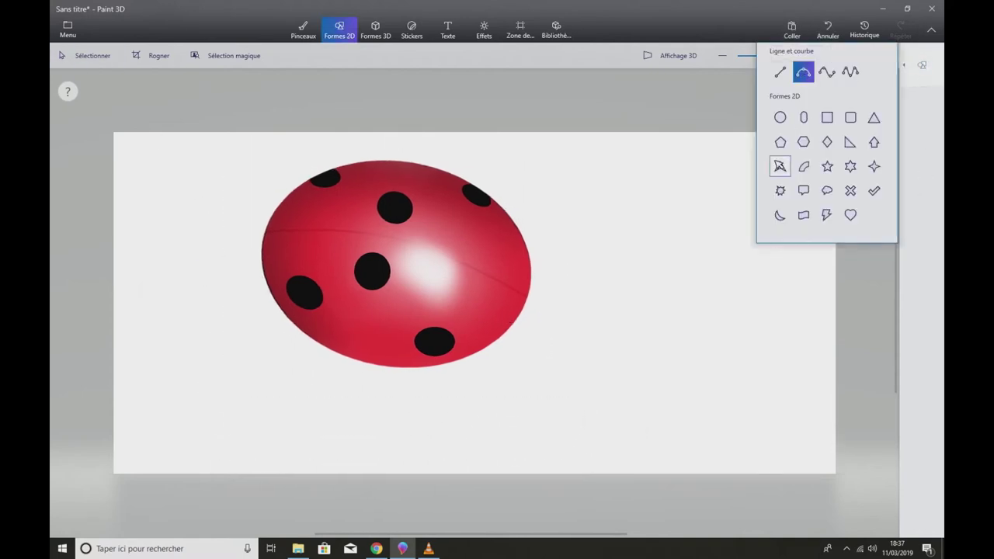
left_click(561, 299)
left_click(920, 72)
left_click(784, 83)
left_click(792, 122)
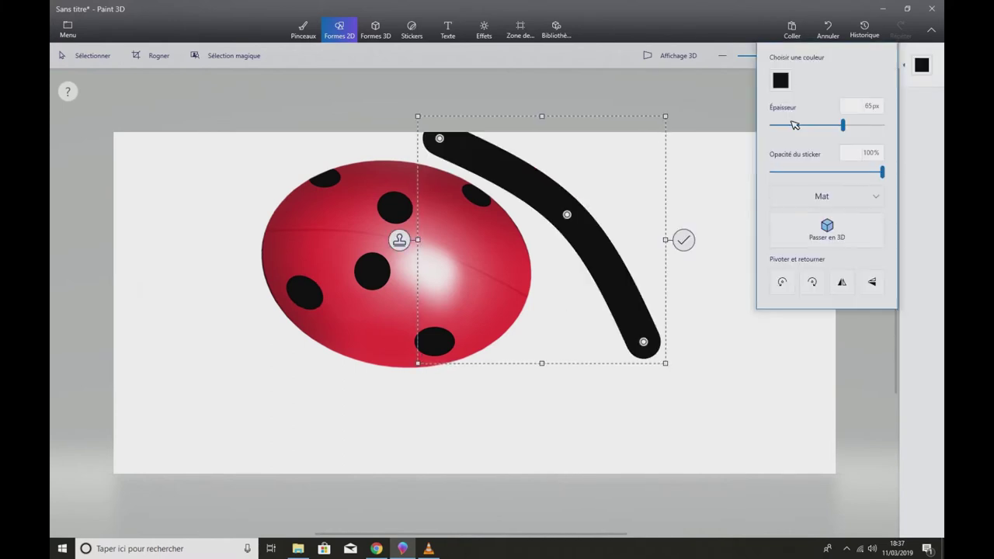
left_click_drag(568, 167, 574, 215)
left_click_drag(842, 125, 784, 125)
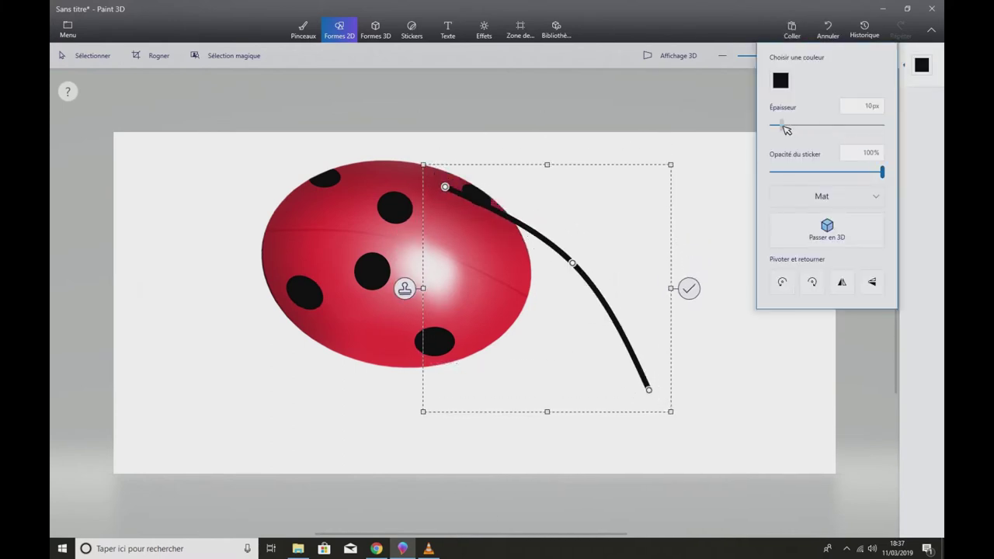
Fit the black curve along the body's right edge by repositioning its end points and middle point.
left_click_drag(651, 392, 489, 350)
left_click_drag(445, 187, 523, 229)
left_click_drag(577, 268, 533, 303)
left_click_drag(523, 230, 525, 235)
left_click_drag(488, 349, 490, 350)
left_click(573, 290)
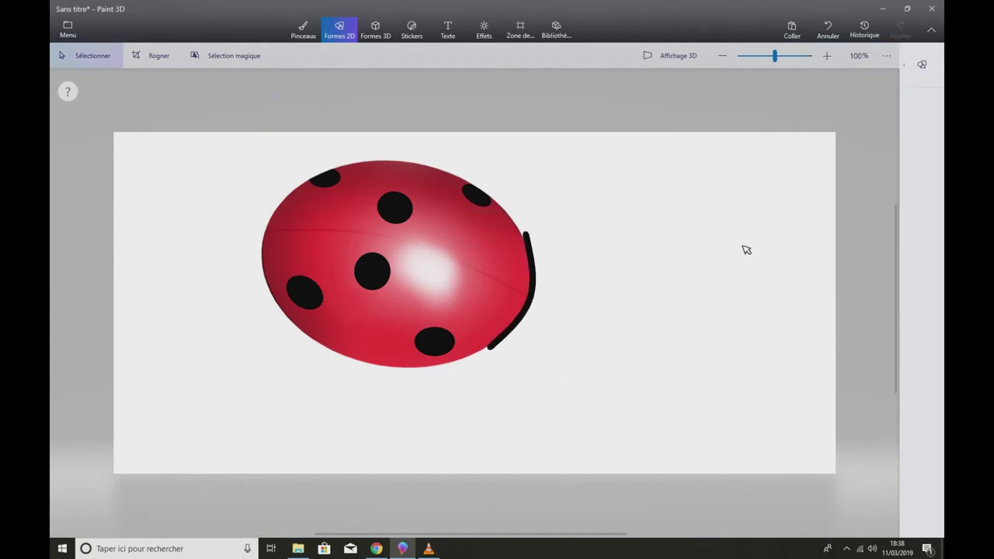
Draw a second black curve bulging outward from the same end points to outline the ladybird's head.
left_click(918, 68)
left_click(583, 292)
left_click(583, 292)
left_click_drag(583, 292, 563, 314)
left_click_drag(480, 189, 529, 237)
left_click_drag(681, 393, 491, 349)
left_click_drag(564, 313, 555, 309)
left_click(598, 292)
Fill the head area between the two curves with black.
left_click(922, 64)
left_click(303, 30)
left_click(922, 154)
left_click(818, 217)
left_click(549, 304)
left_click(924, 158)
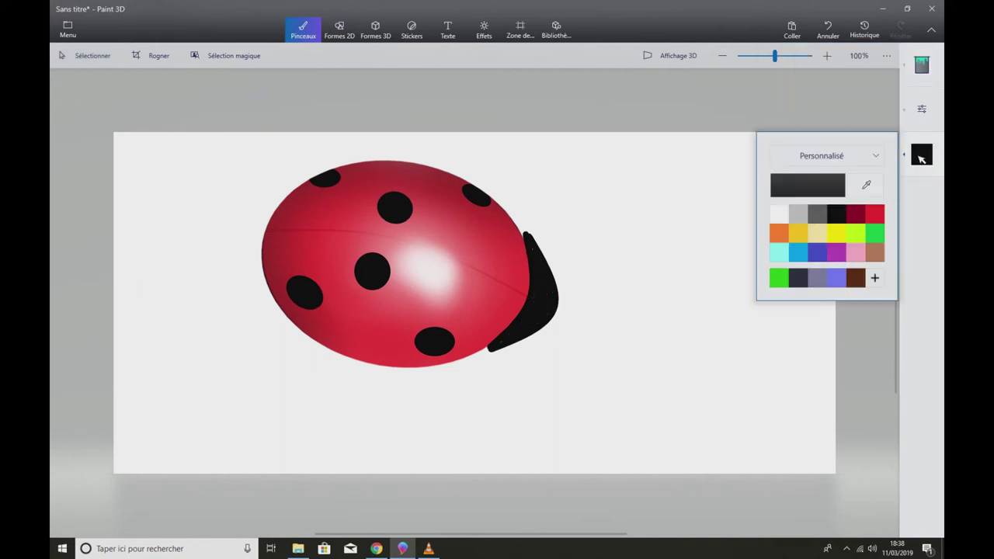
Draw a small black ellipse, rotate it to match the head's slant and place it at the front of the head.
left_click(340, 29)
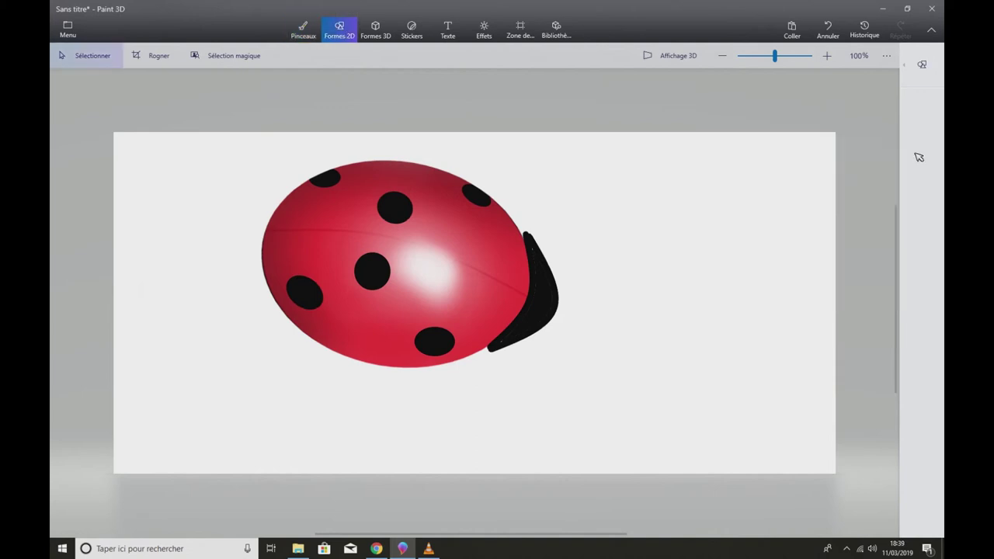
left_click(781, 118)
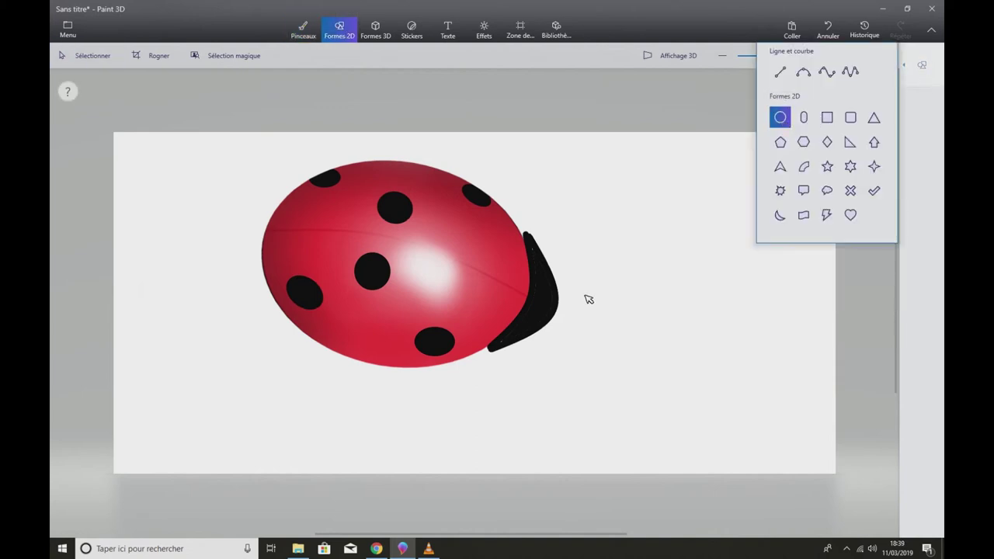
left_click_drag(566, 285, 579, 297)
left_click_drag(589, 334, 589, 334)
left_click_drag(577, 265, 597, 274)
left_click_drag(578, 313, 551, 315)
left_click(590, 327)
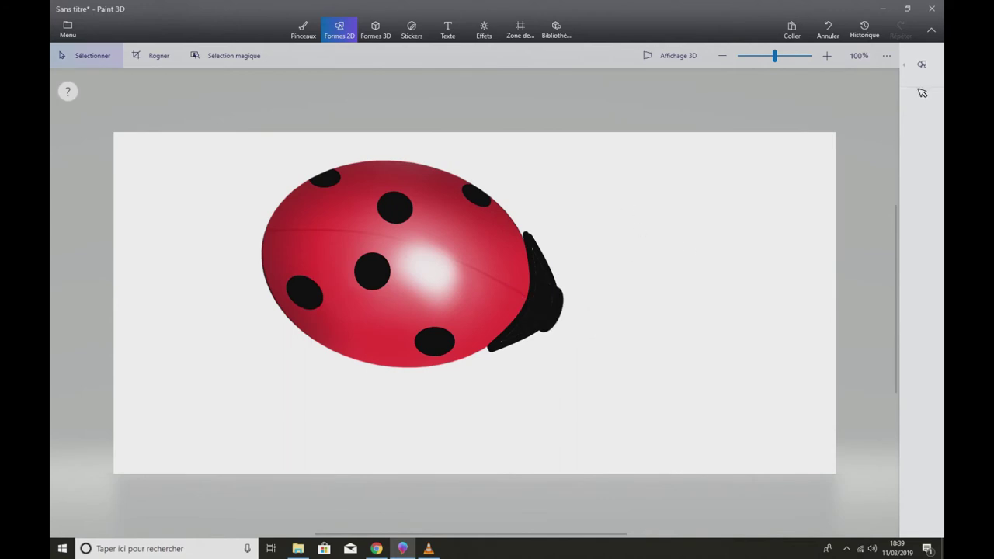
Add a second, smaller rotated black ellipse at the tip of the head to extend the face.
left_click(922, 65)
left_click(779, 117)
left_click_drag(658, 234, 670, 261)
left_click_drag(664, 206, 680, 212)
left_click_drag(667, 245, 563, 313)
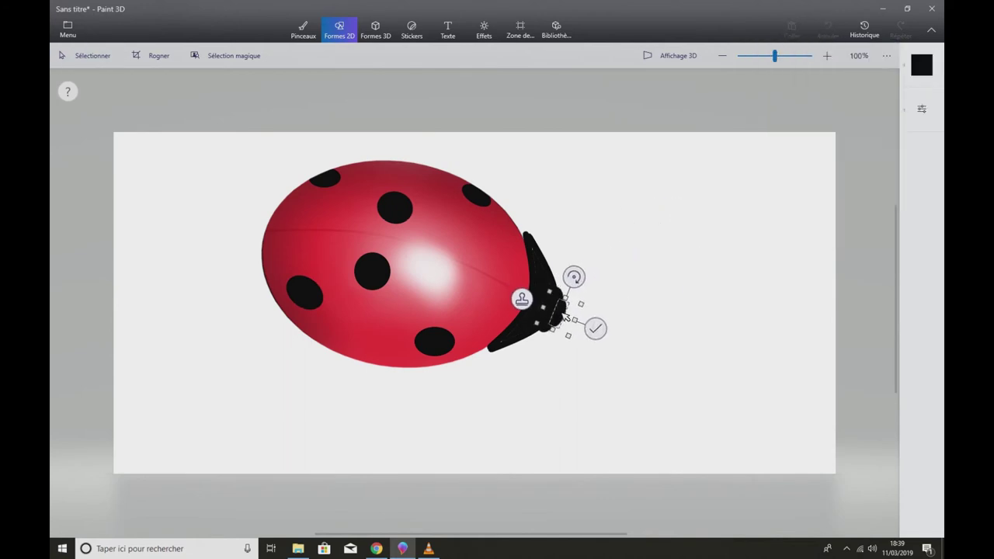
left_click(595, 329)
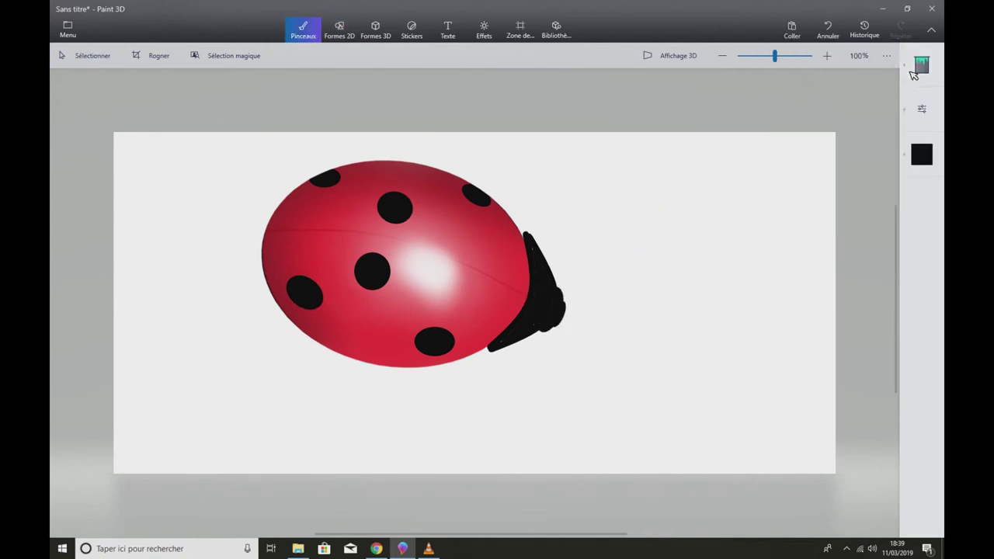
Draw two curved black antennae from the front of the head with the calligraphy pen.
left_click(916, 68)
left_click(780, 60)
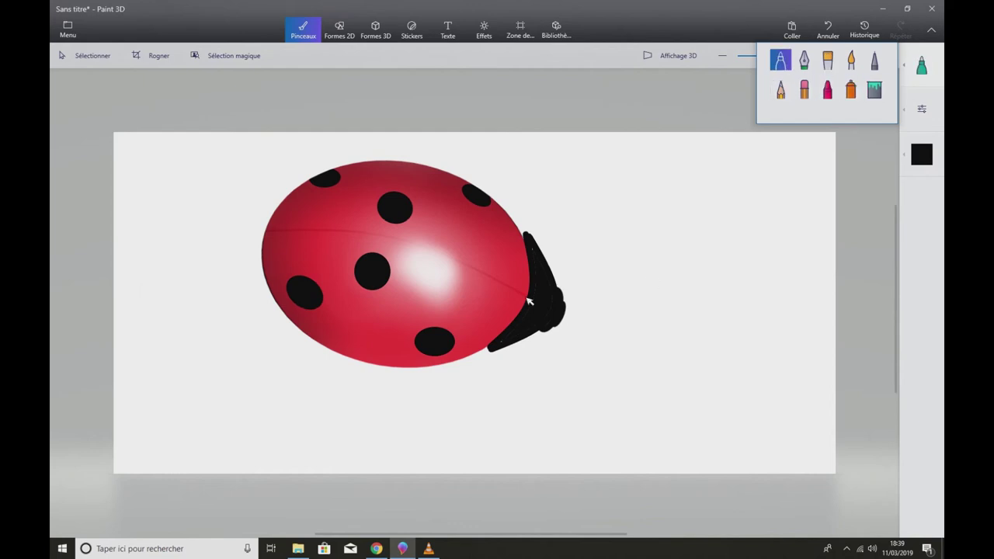
left_click(922, 66)
left_click(804, 60)
left_click_drag(621, 281, 559, 292)
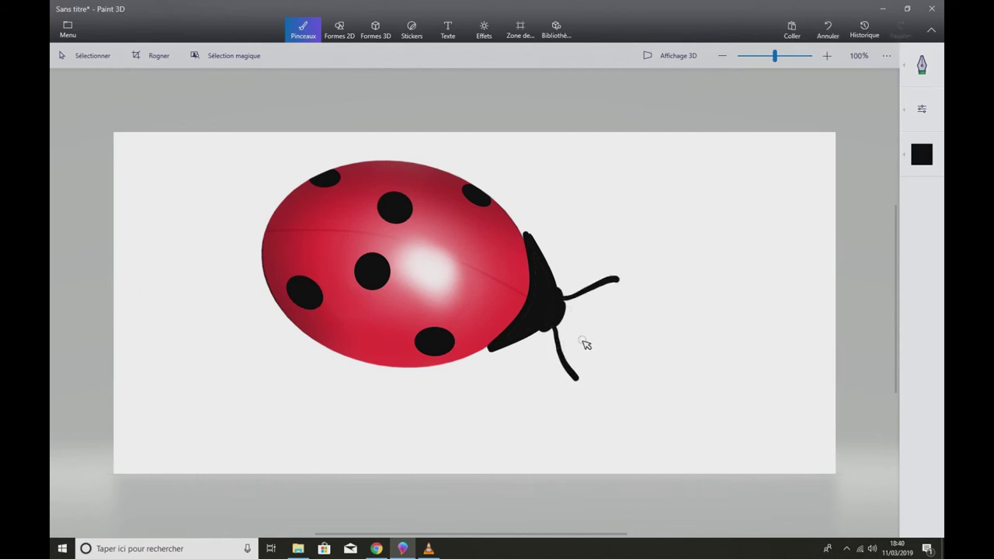
Draw two short thin black feelers between the antennae and three thin bent legs under the body with a finer calligraphy pen.
left_click(922, 109)
left_click_drag(581, 335, 558, 319)
left_click_drag(584, 311, 554, 314)
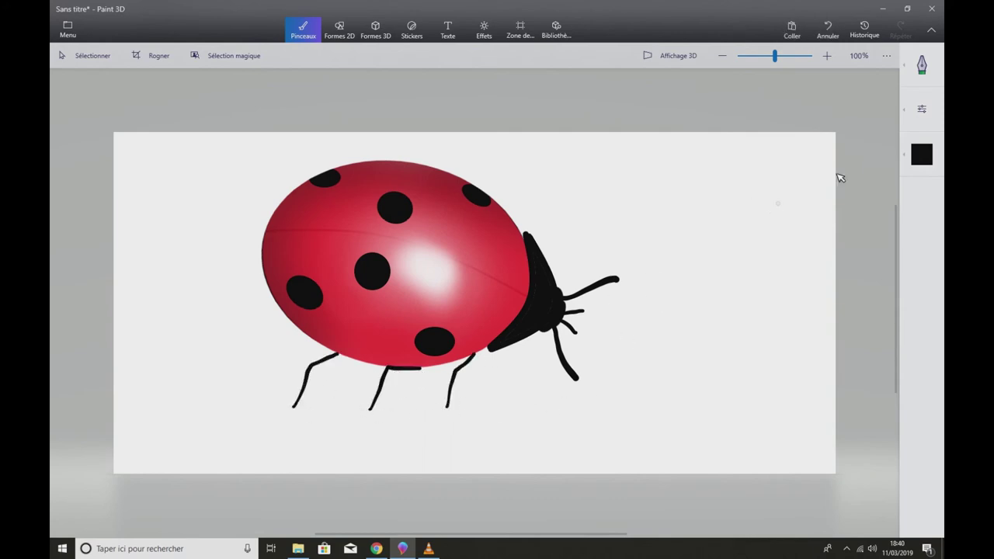
Erase two white patches on the black head and two on the adjoining edge of the red body.
left_click(922, 109)
left_click(922, 64)
left_click(807, 92)
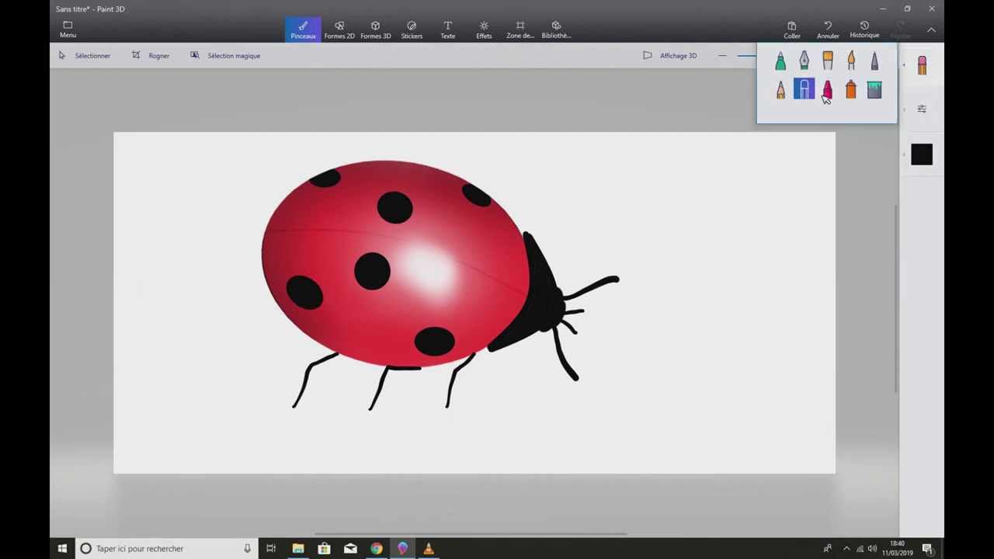
left_click(918, 115)
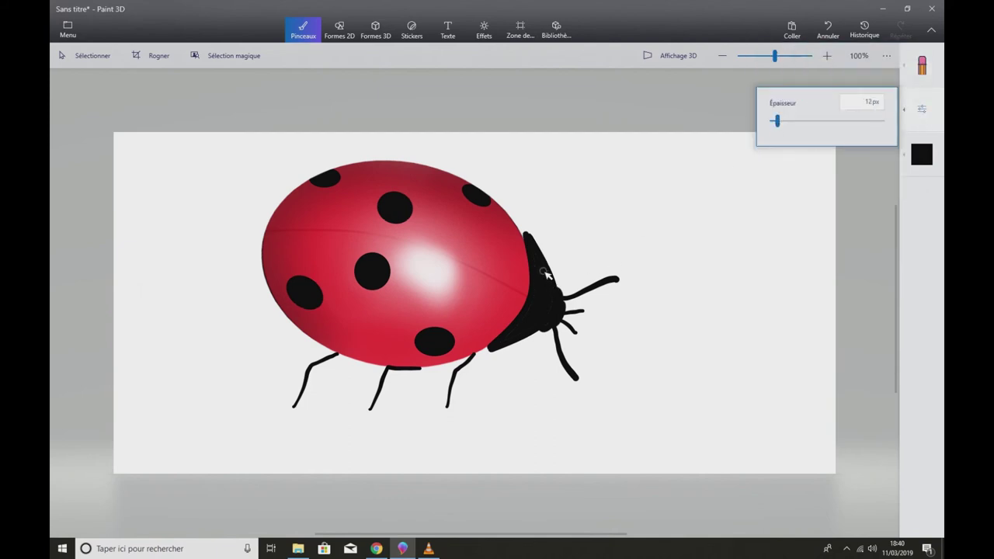
left_click_drag(546, 274, 551, 283)
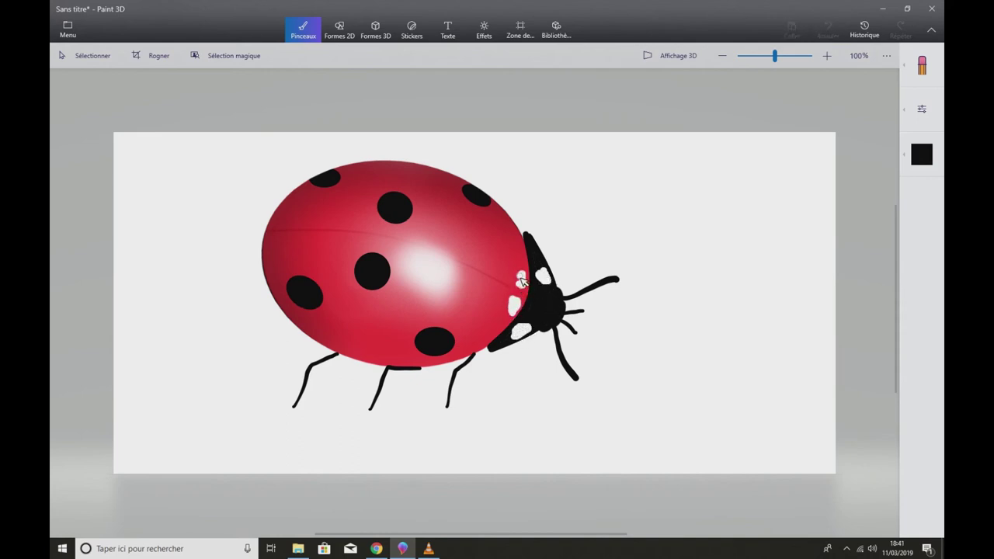
left_click(912, 114)
Set the line thickness to 4 px on a trial straight black line and delete that line.
left_click(341, 30)
left_click(914, 67)
left_click(788, 73)
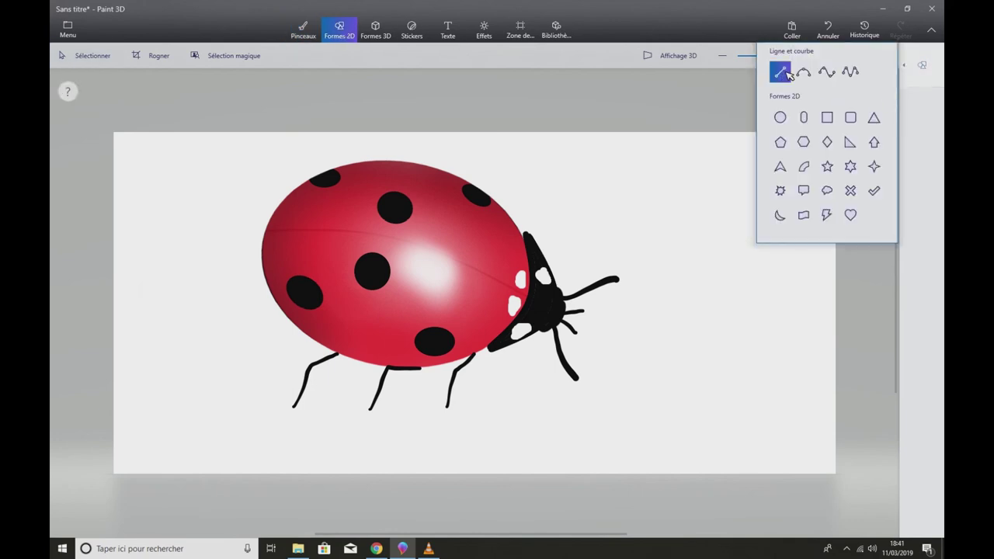
left_click_drag(523, 134, 727, 337)
left_click_drag(783, 124, 776, 125)
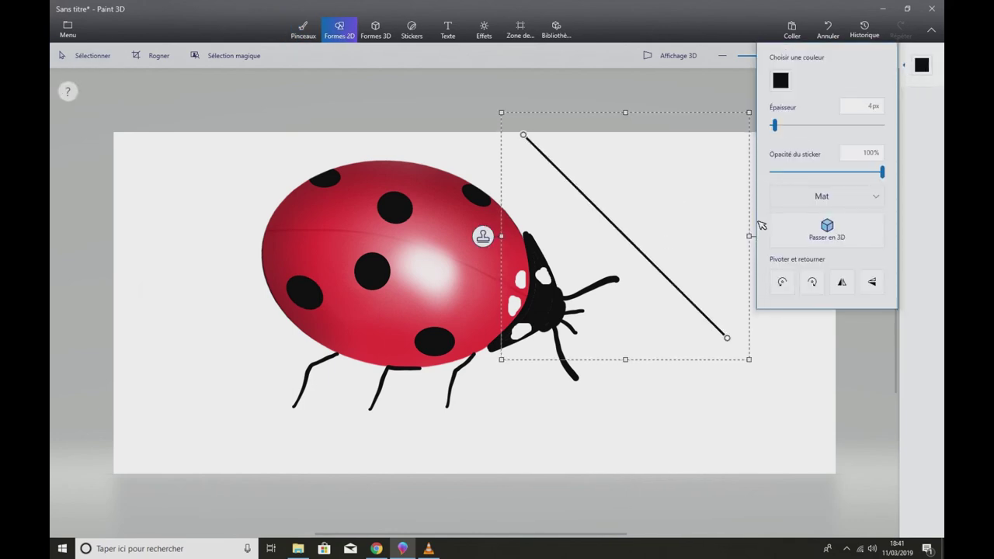
left_click(707, 217)
key("Delete")
Draw a three-point black curve over the faint wing line, from the body's rear edge to the head.
left_click(920, 65)
left_click(803, 73)
left_click(560, 131)
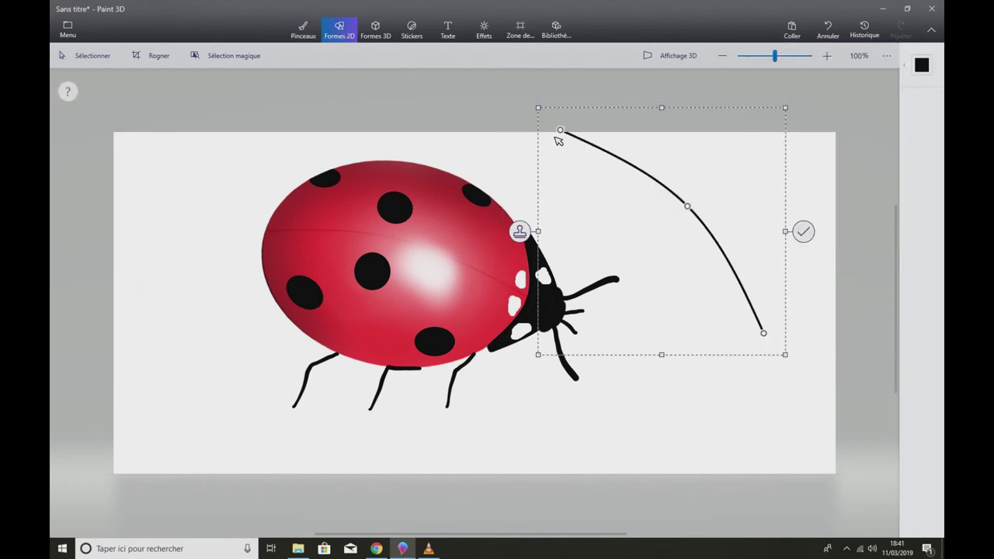
left_click_drag(557, 137, 265, 230)
left_click_drag(764, 333, 529, 299)
left_click_drag(410, 244, 402, 240)
left_click(570, 266)
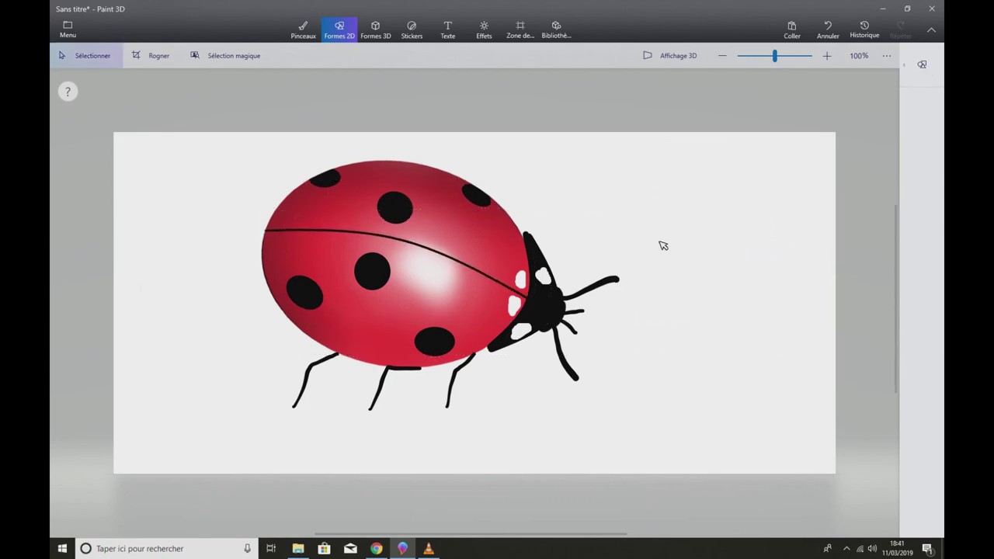